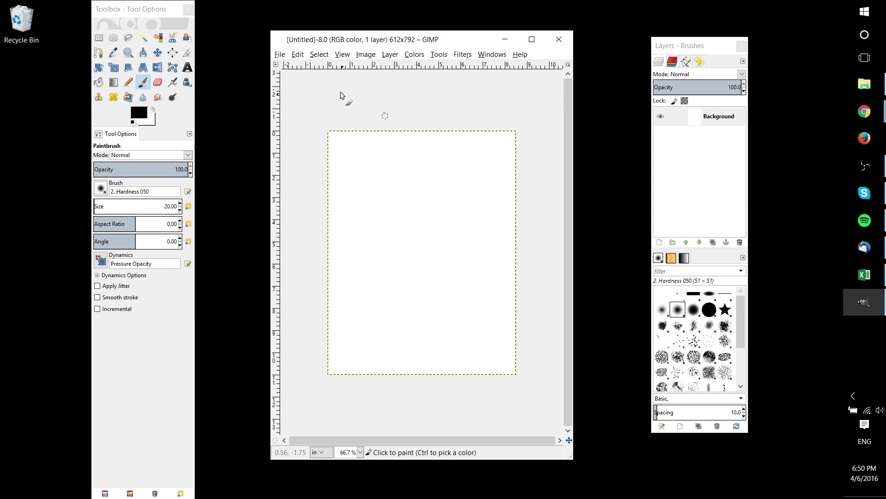
Step: Look over the New Image settings in inches, then cancel without creating an image
{"action": "left_click", "coordinate": [280, 55]}
{"action": "left_click", "coordinate": [285, 63]}
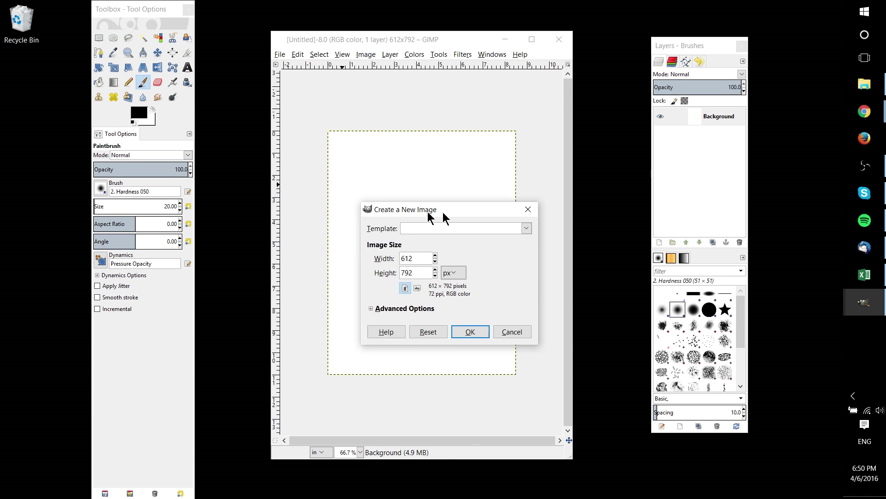
{"action": "left_click_drag", "start_coordinate": [428, 213], "coordinate": [382, 129]}
{"action": "left_click", "coordinate": [413, 188]}
{"action": "left_click", "coordinate": [421, 204]}
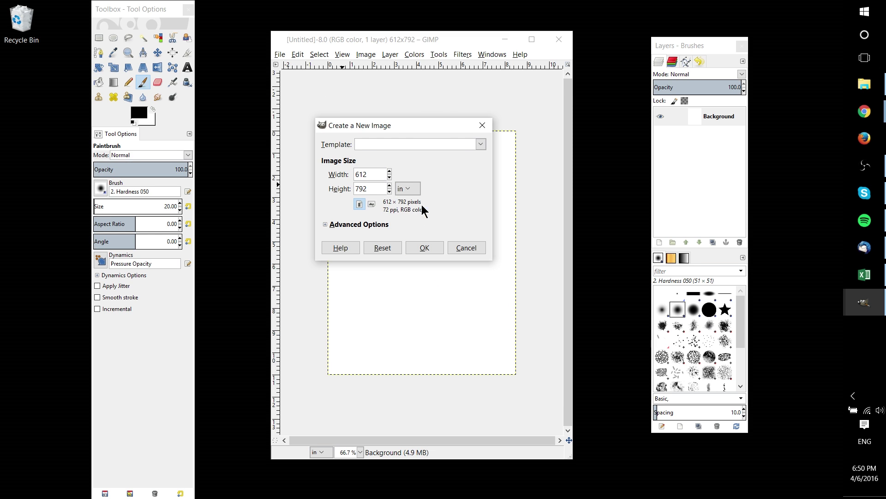
{"action": "left_click", "coordinate": [380, 175]}
{"action": "left_click", "coordinate": [325, 224]}
{"action": "left_click_drag", "start_coordinate": [393, 239], "coordinate": [339, 229]}
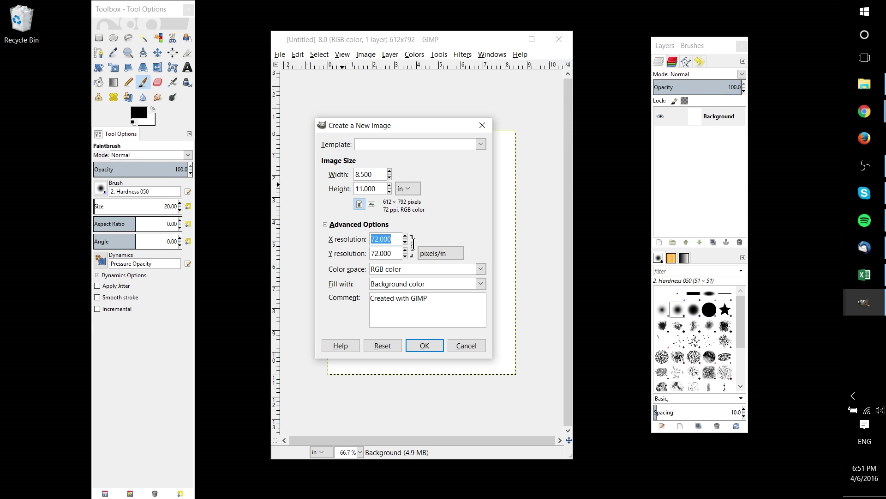
{"action": "left_click", "coordinate": [427, 346]}
{"action": "left_click", "coordinate": [470, 351]}
Step: Turn on View > Show Grid so the grid overlays the blank page
{"action": "left_click_drag", "start_coordinate": [395, 40], "coordinate": [381, 35]}
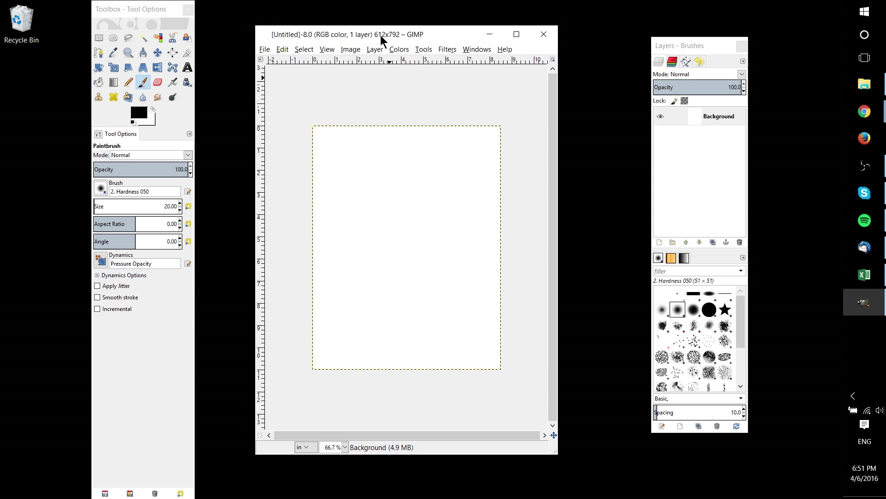
{"action": "scroll", "coordinate": [517, 136], "scroll_direction": "up", "scroll_amount": 1}
{"action": "scroll", "coordinate": [513, 139], "scroll_direction": "down", "scroll_amount": 1}
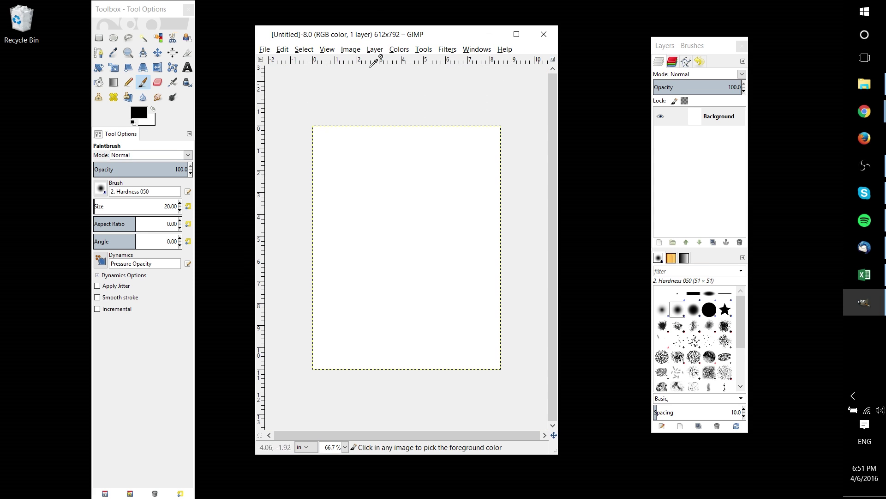
{"action": "left_click", "coordinate": [326, 50]}
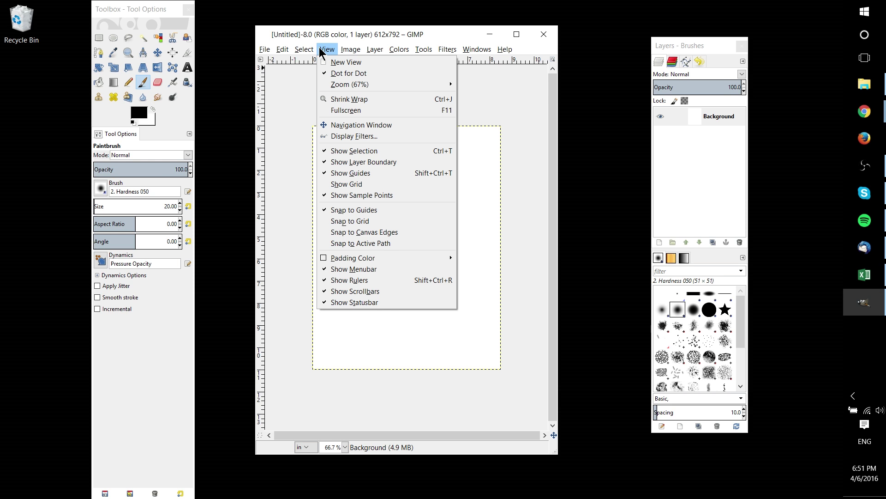
{"action": "left_click", "coordinate": [358, 184]}
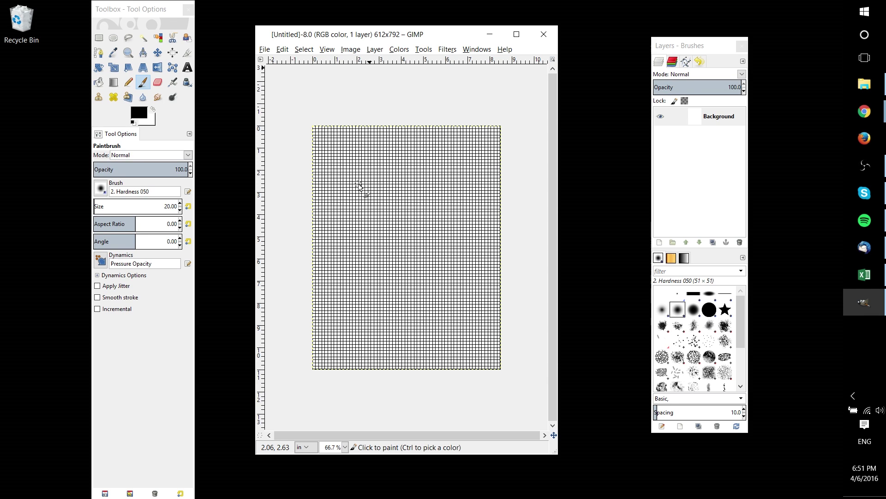
{"action": "left_click", "coordinate": [349, 50]}
{"action": "left_click", "coordinate": [351, 50]}
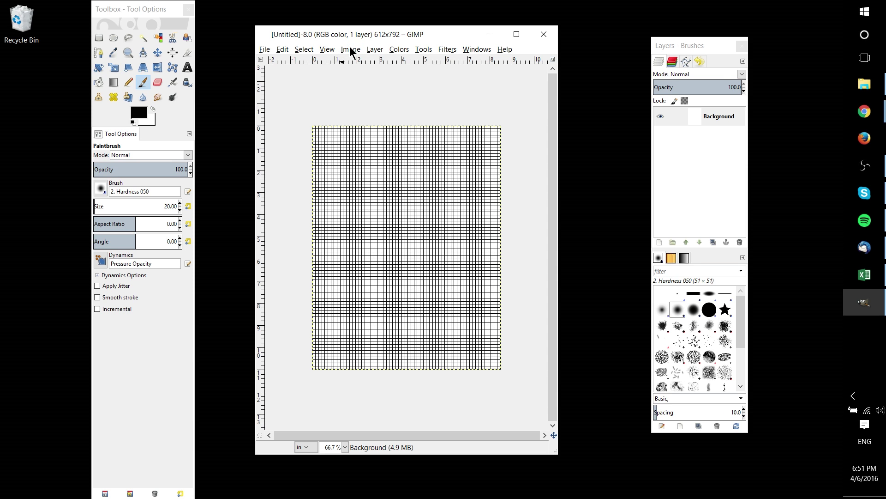
Step: Open Configure Grid and try spacing values of 50 px and 1 inch
{"action": "left_click", "coordinate": [351, 50]}
{"action": "left_click", "coordinate": [385, 243]}
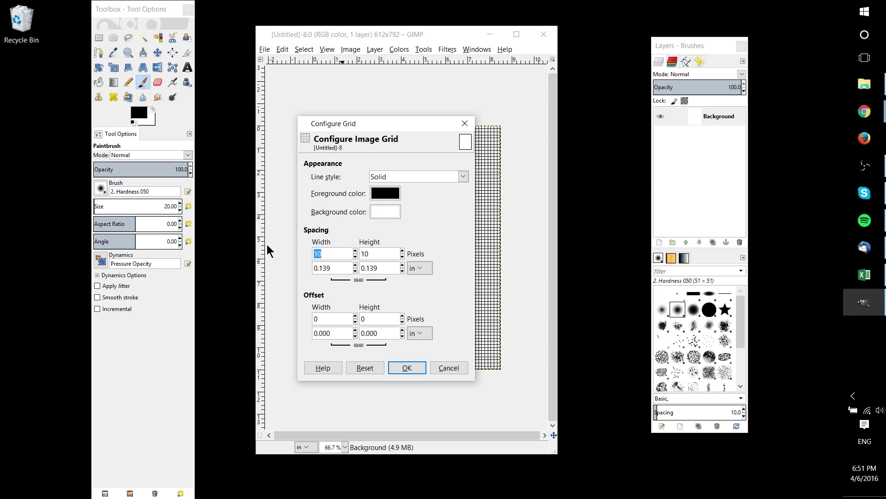
{"action": "type", "text": "50"}
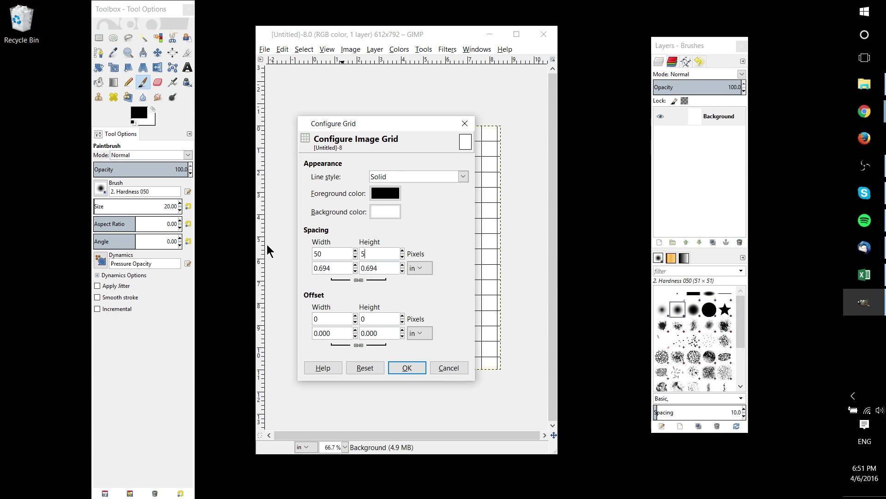
{"action": "key", "text": "Tab"}
{"action": "key", "text": "Tab"}
{"action": "left_click", "coordinate": [338, 268]}
{"action": "triple_click", "coordinate": [337, 268]}
{"action": "left_click", "coordinate": [372, 268]}
{"action": "triple_click", "coordinate": [389, 267]}
{"action": "key", "text": "shift+Tab"}
{"action": "type", "text": "1"}
{"action": "key", "text": "Tab"}
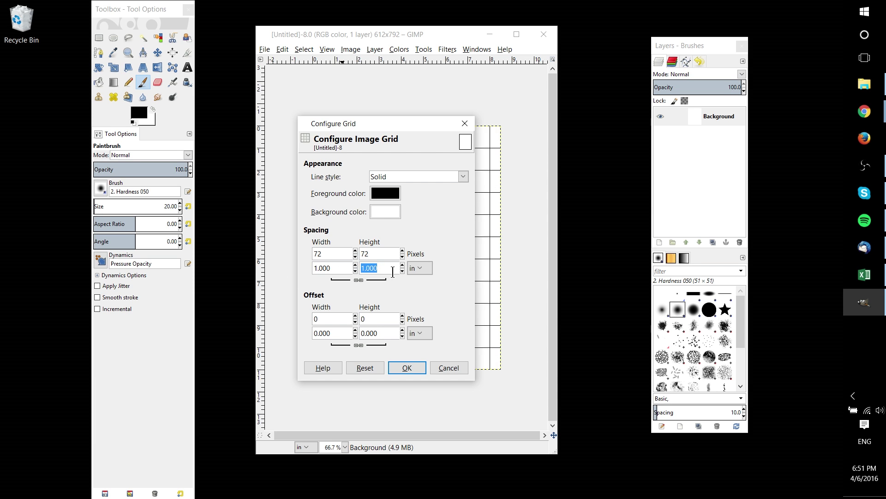
{"action": "left_click", "coordinate": [390, 267]}
Step: Set the grid spacing to 0.5 inch and confirm the dialog
{"action": "left_click_drag", "start_coordinate": [381, 126], "coordinate": [644, 123]}
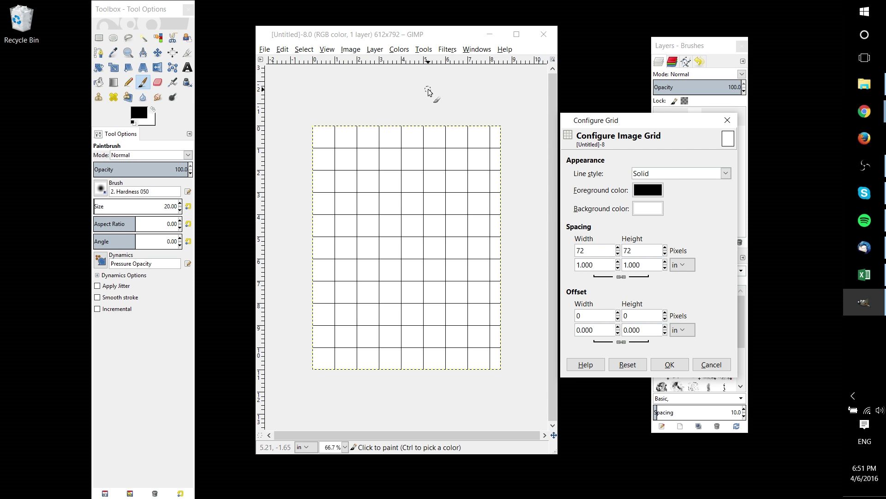
{"action": "key", "text": "Tab"}
{"action": "type", "text": "0.5"}
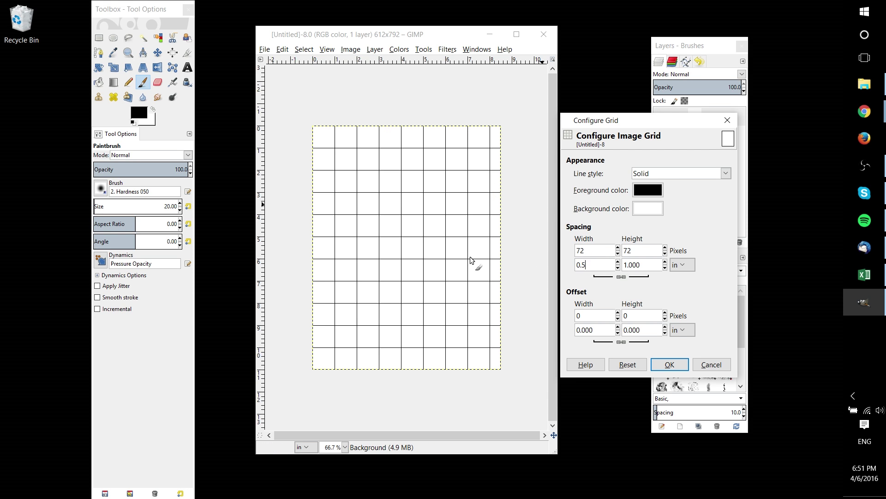
{"action": "key", "text": "Tab"}
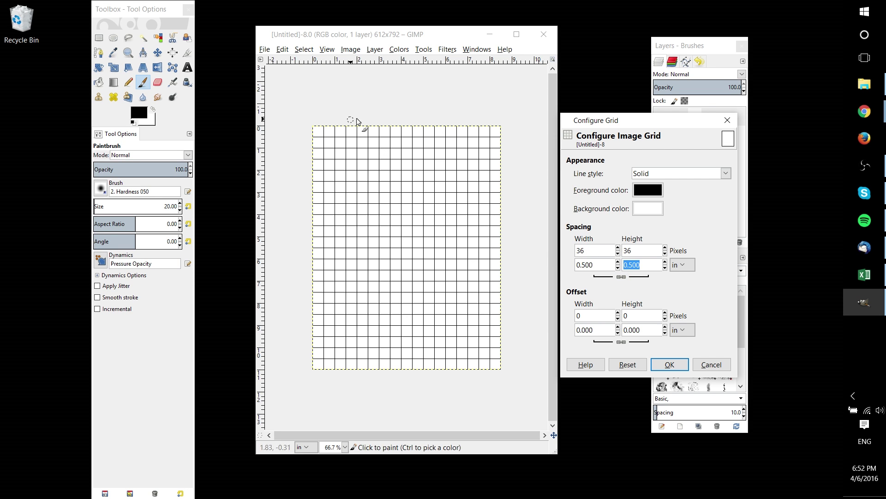
{"action": "left_click", "coordinate": [673, 364]}
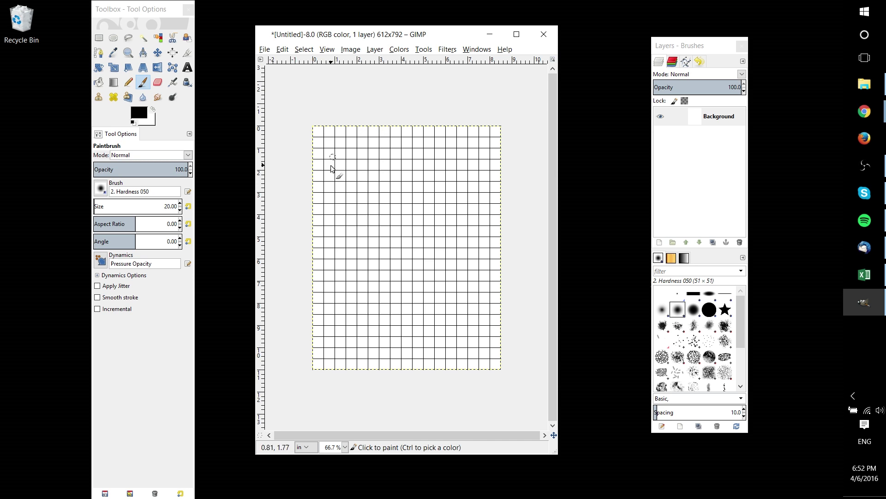
Step: Create a new transparent layer, enable View > Snap to Grid, and pick the Pencil tool
{"action": "left_click", "coordinate": [659, 242]}
{"action": "left_click", "coordinate": [660, 330]}
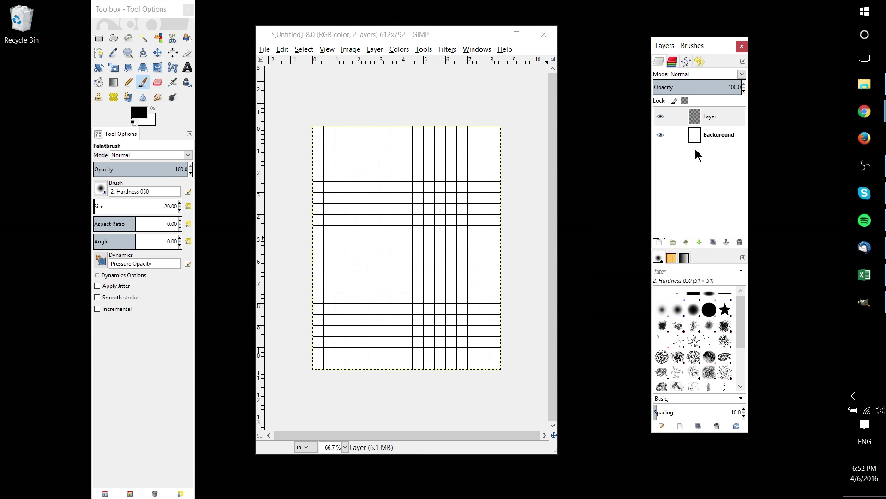
{"action": "left_click", "coordinate": [322, 49]}
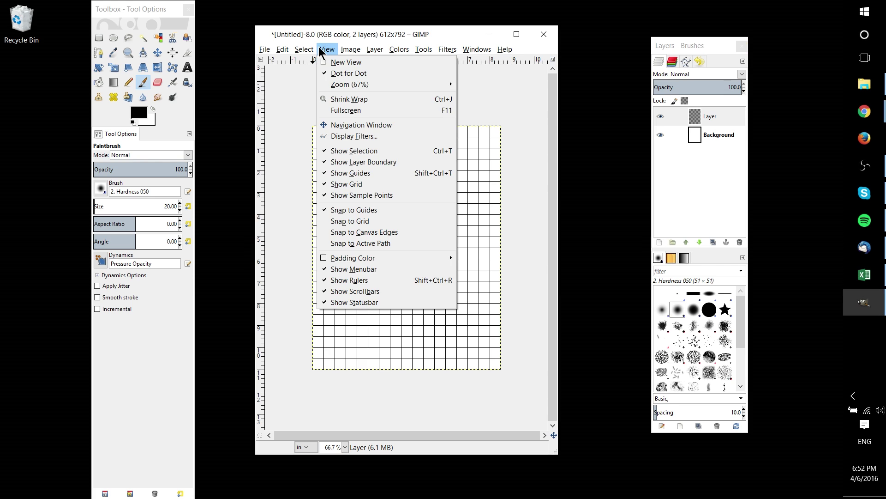
{"action": "left_click", "coordinate": [349, 222]}
{"action": "left_click", "coordinate": [617, 288]}
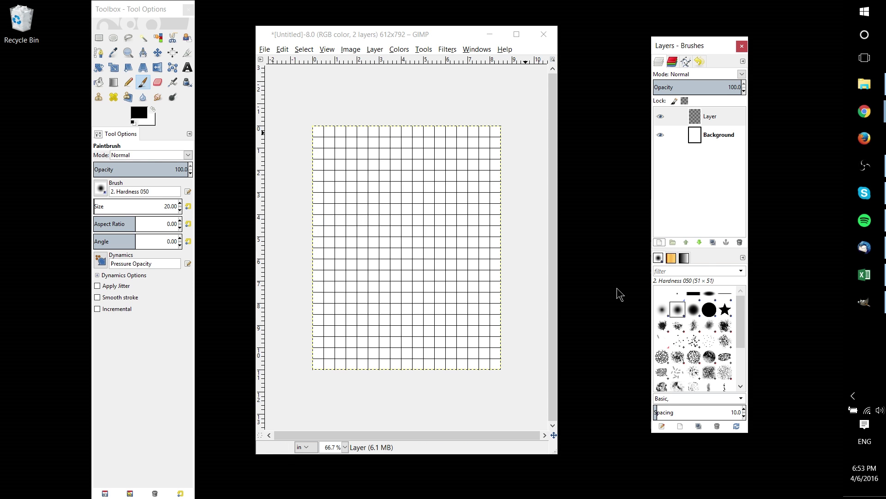
{"action": "left_click", "coordinate": [129, 83]}
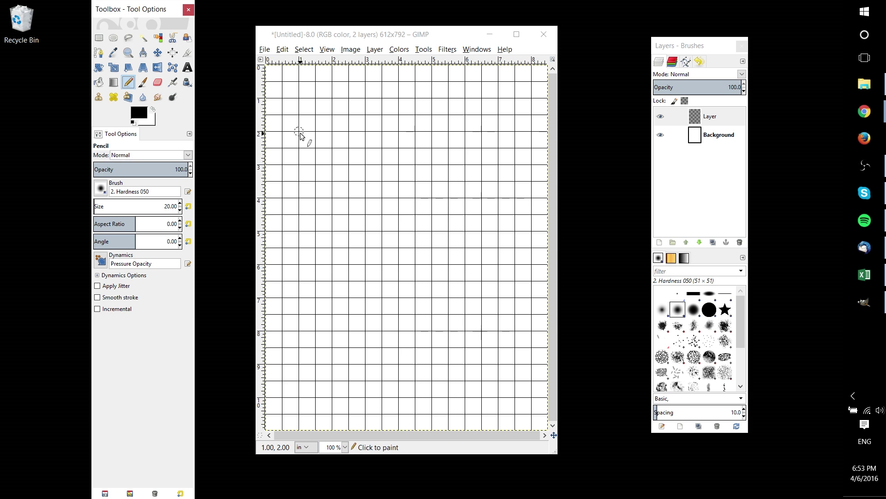
Step: Choose the 1. Pixel brush for the Pencil and set its size to 5
{"action": "left_click", "coordinate": [100, 188]}
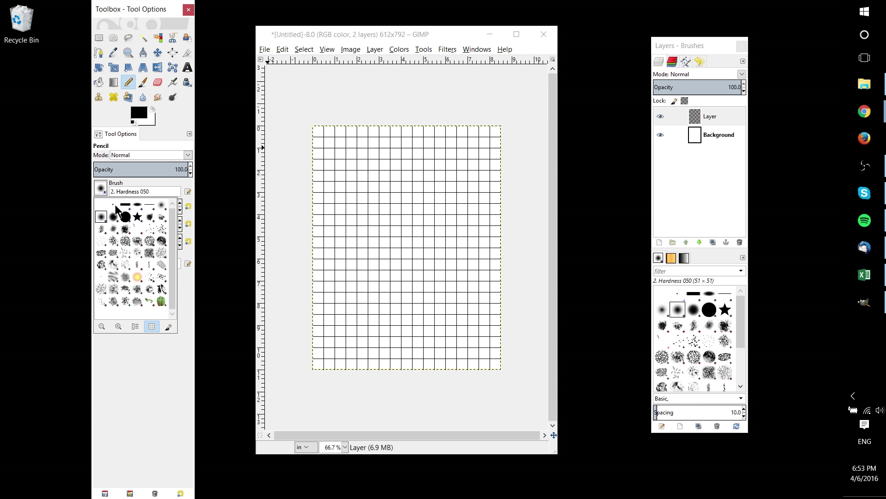
{"action": "left_click", "coordinate": [114, 205]}
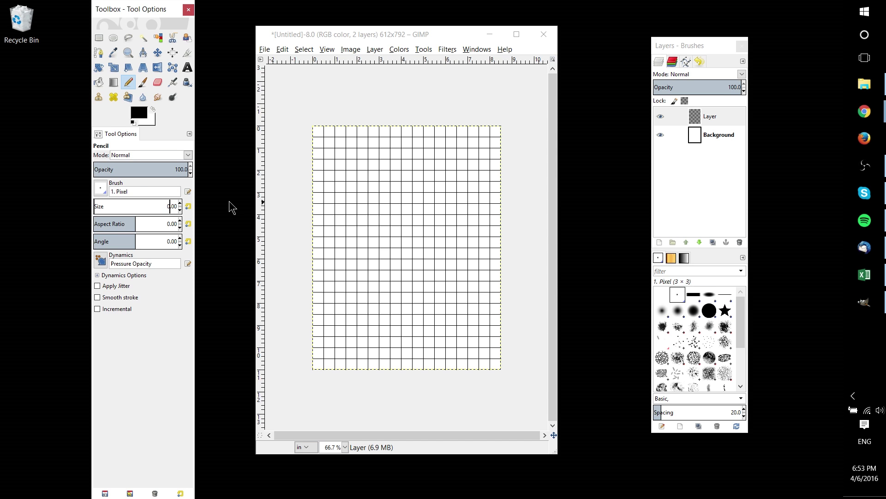
{"action": "type", "text": "5"}
{"action": "key", "text": "Return"}
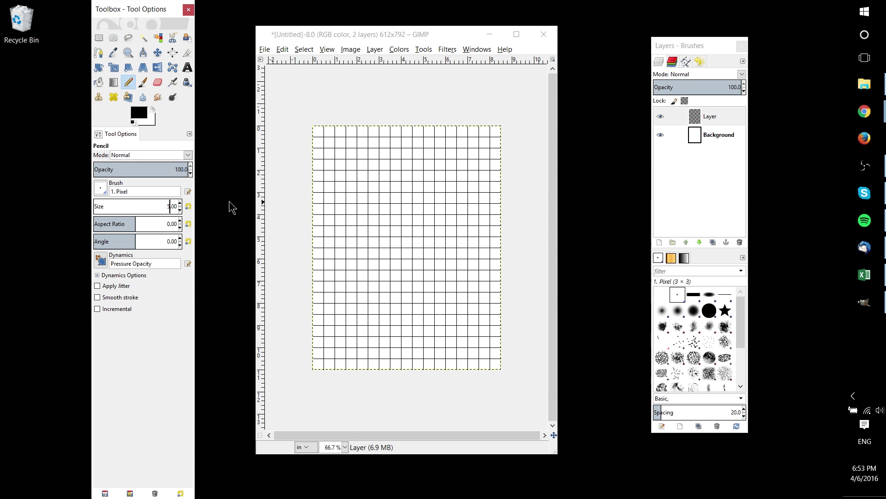
{"action": "left_click", "coordinate": [326, 130]}
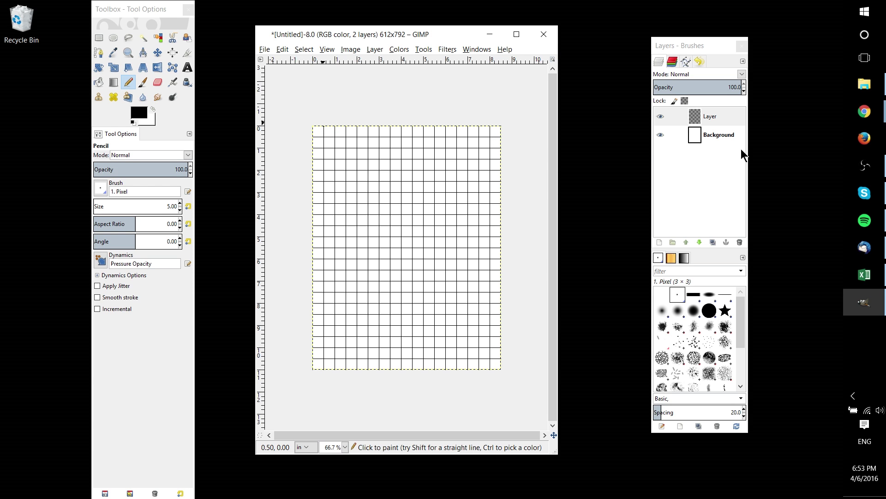
Step: Select the new layer and draw the first three thick vertical lines down the grid
{"action": "left_click", "coordinate": [719, 116]}
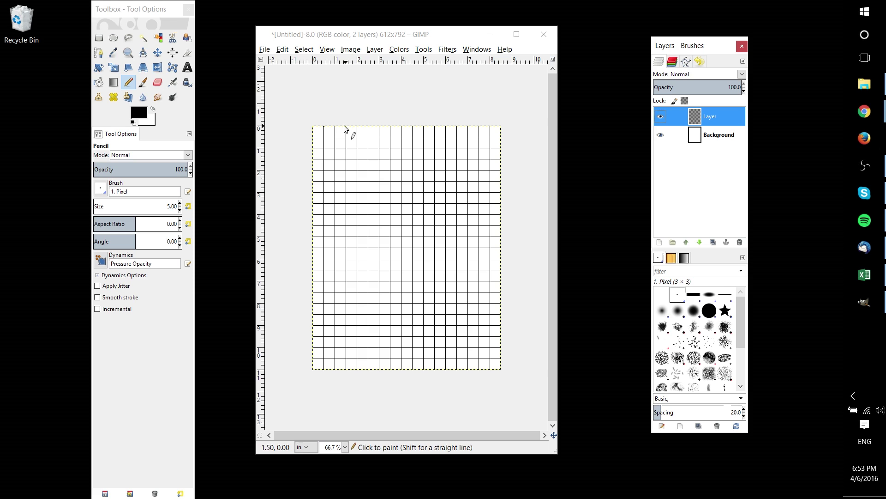
{"action": "left_click", "coordinate": [324, 131]}
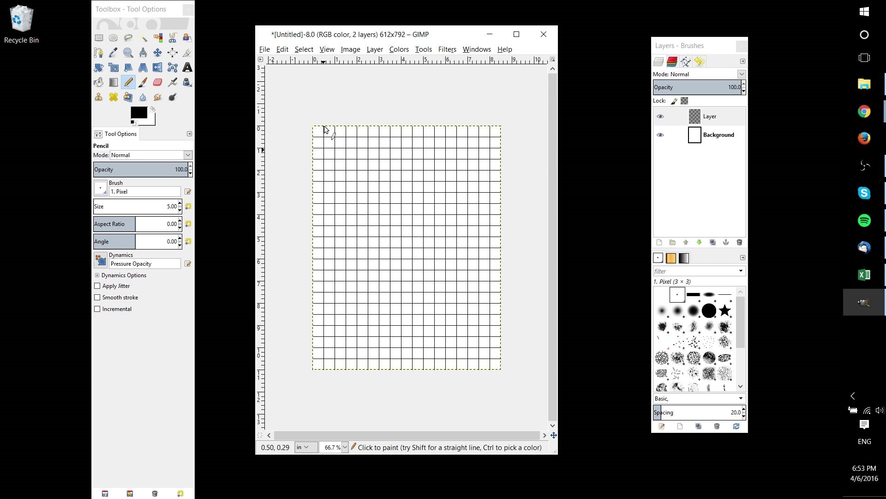
{"action": "left_click", "coordinate": [324, 372], "text": "shift"}
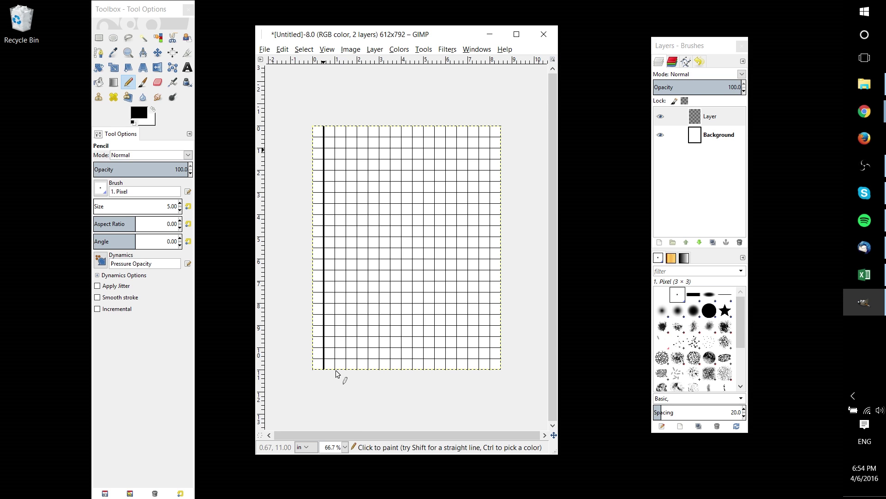
{"action": "left_click", "coordinate": [335, 370]}
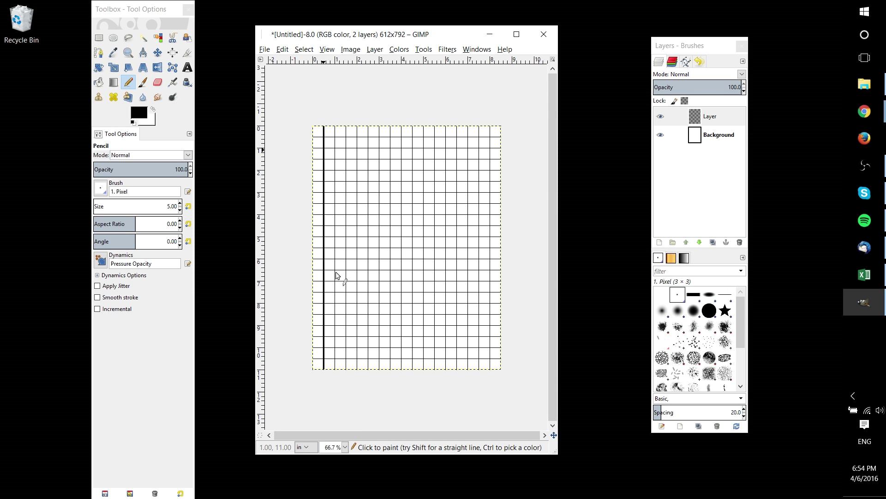
{"action": "left_click", "coordinate": [336, 123], "text": "shift"}
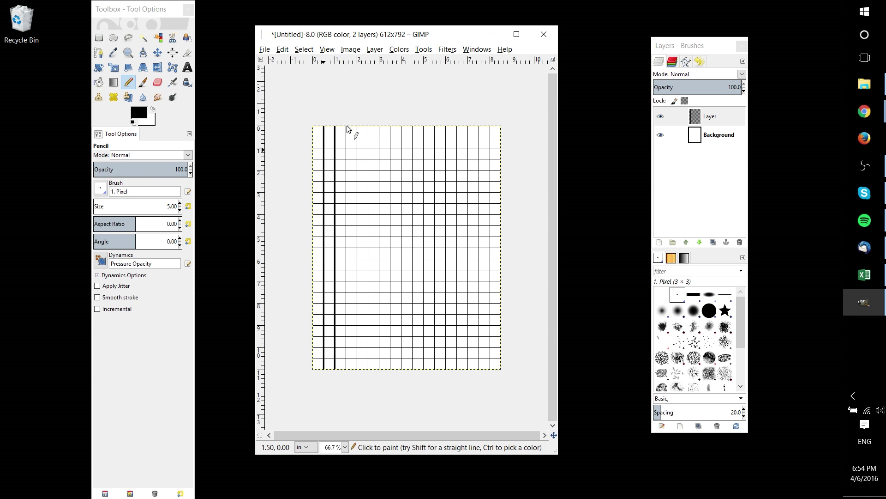
{"action": "left_click", "coordinate": [347, 125]}
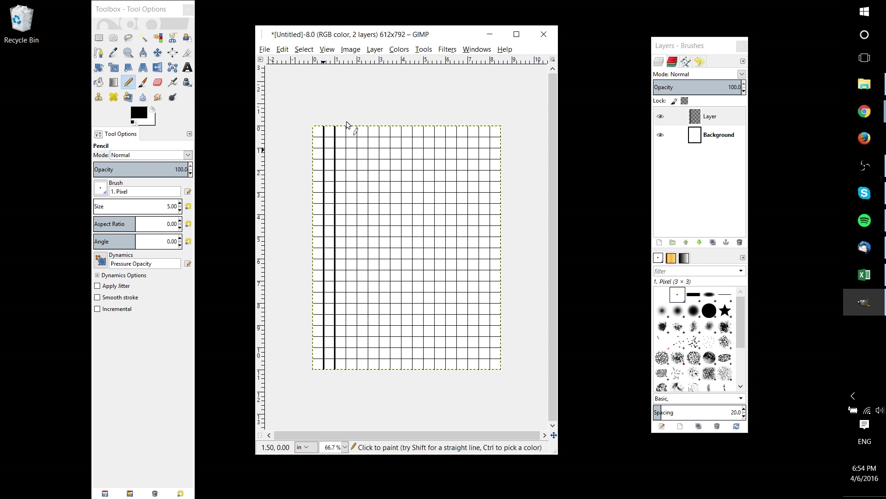
{"action": "left_click", "coordinate": [347, 372], "text": "shift"}
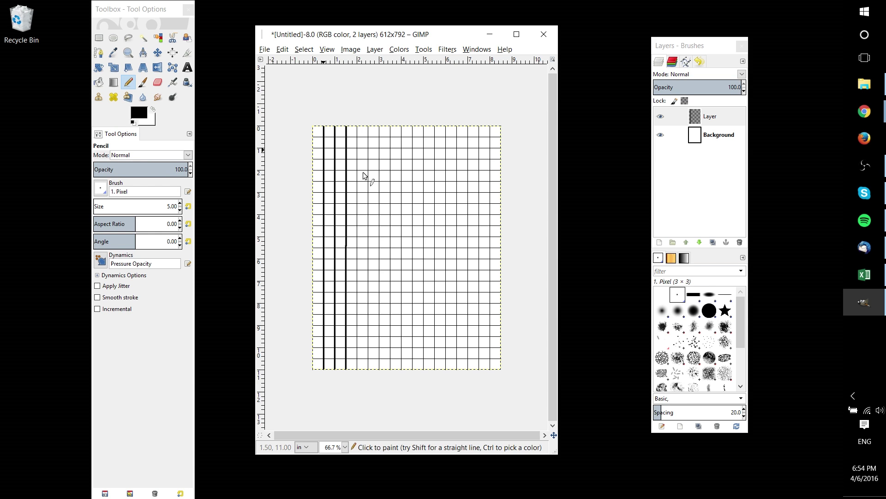
{"action": "key", "text": "ctrl+z"}
{"action": "key", "text": "ctrl+y"}
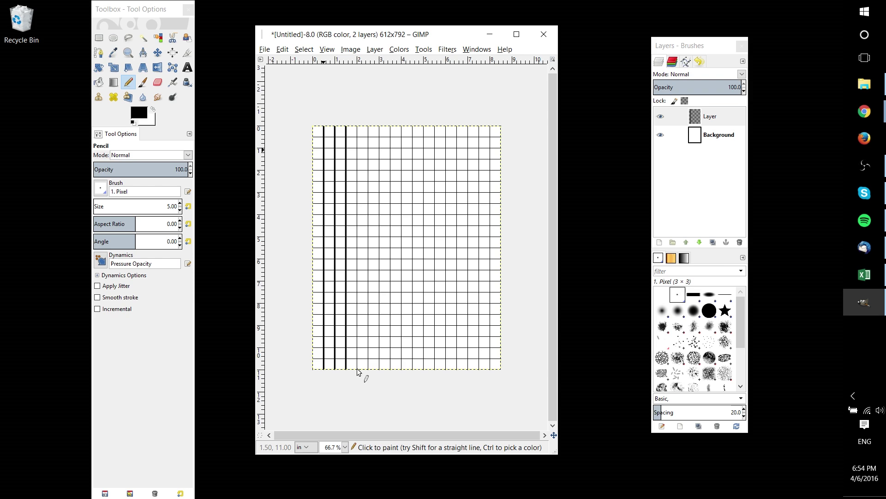
Step: Draw the fourth through eighth thick vertical lines along the grid
{"action": "left_click", "coordinate": [357, 125], "text": "shift"}
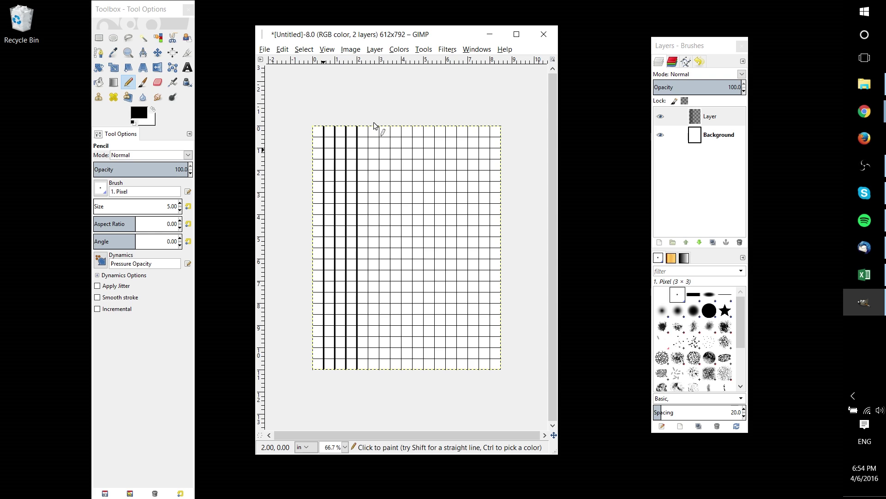
{"action": "left_click", "coordinate": [374, 125]}
{"action": "left_click", "coordinate": [367, 370]}
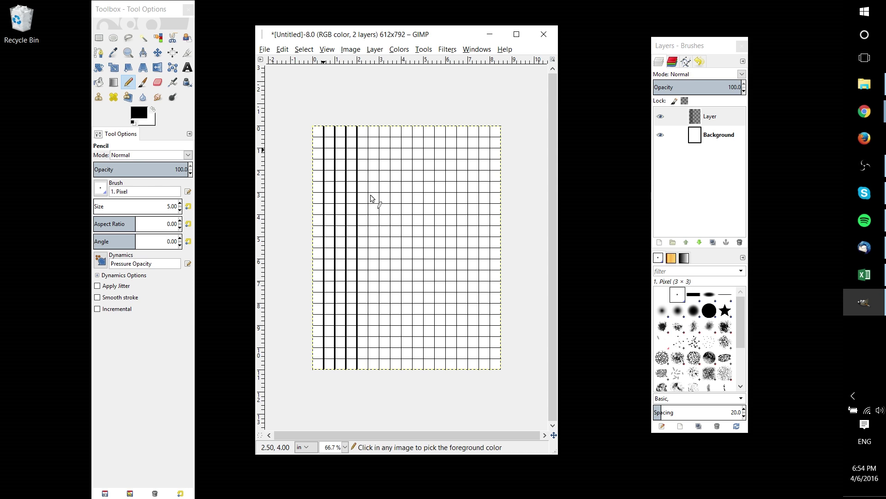
{"action": "left_click", "coordinate": [368, 125], "text": "shift"}
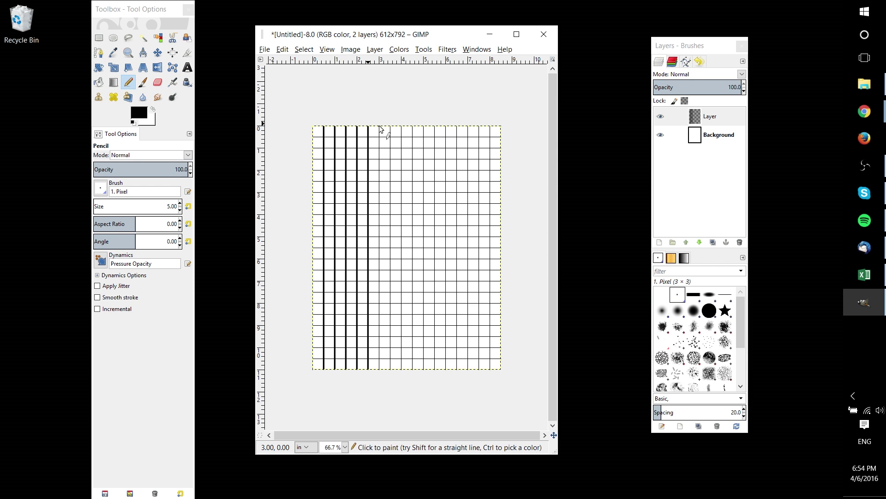
{"action": "left_click", "coordinate": [379, 372], "text": "shift"}
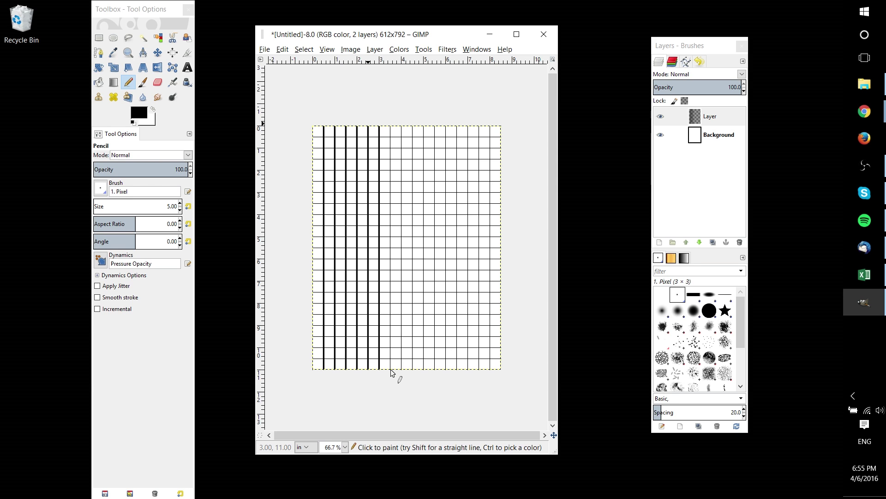
{"action": "left_click", "coordinate": [391, 371]}
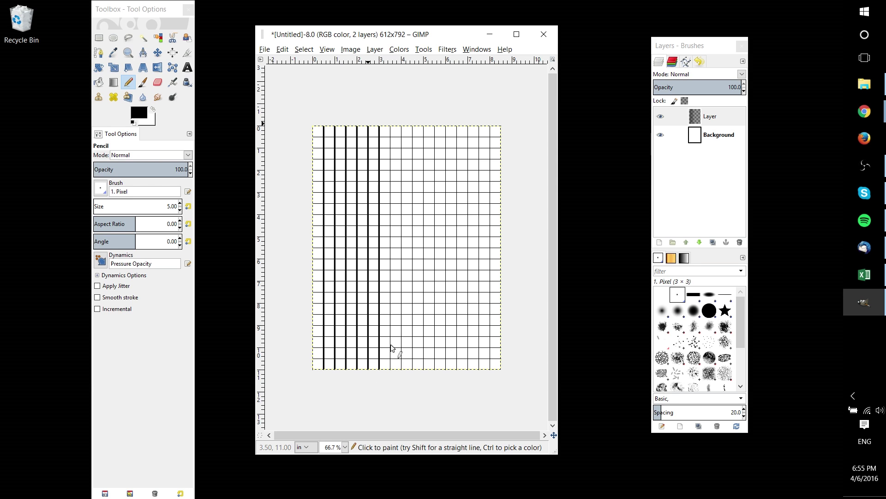
{"action": "left_click", "coordinate": [391, 129], "text": "shift"}
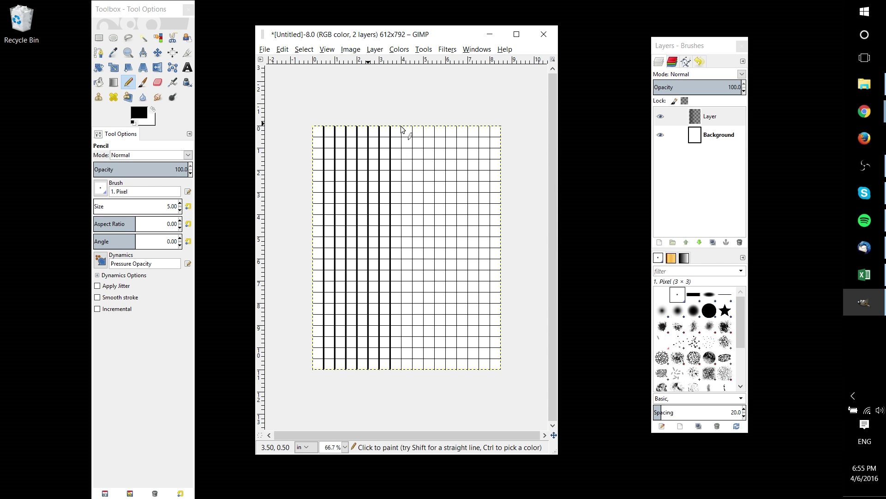
{"action": "left_click", "coordinate": [401, 368], "text": "shift"}
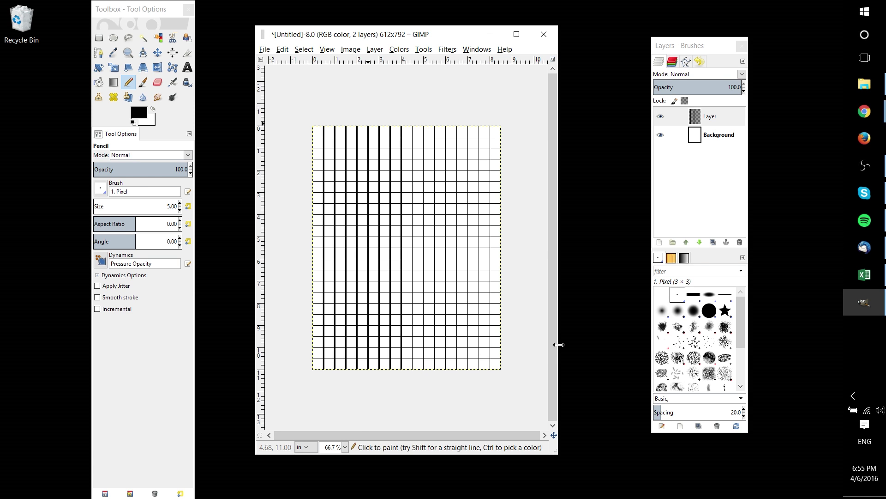
{"action": "left_click_drag", "start_coordinate": [558, 346], "coordinate": [650, 344]}
Step: View at 100% and pencil three more full-height vertical lines, making eleven
{"action": "key", "text": "1"}
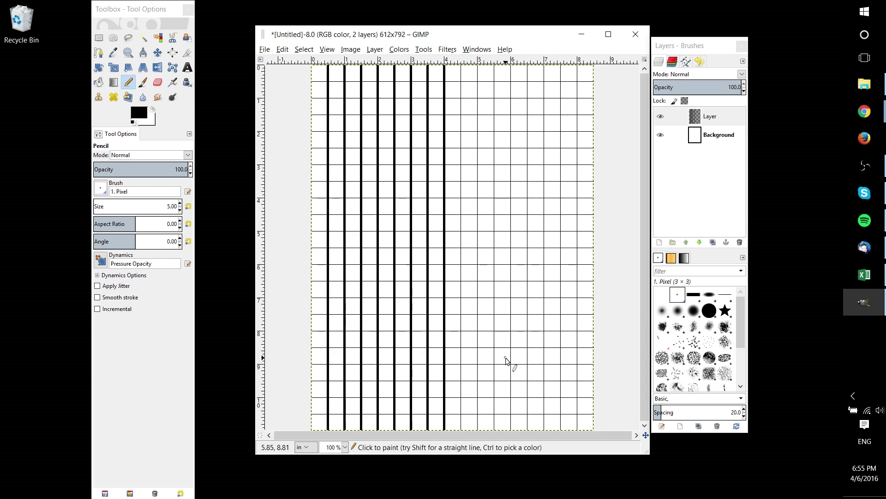
{"action": "double_click", "coordinate": [437, 26]}
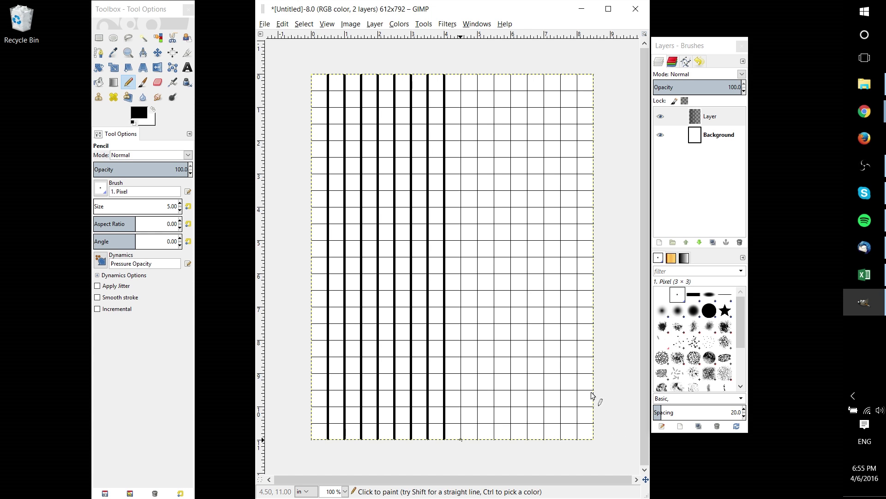
{"action": "left_click", "coordinate": [461, 74], "text": "shift"}
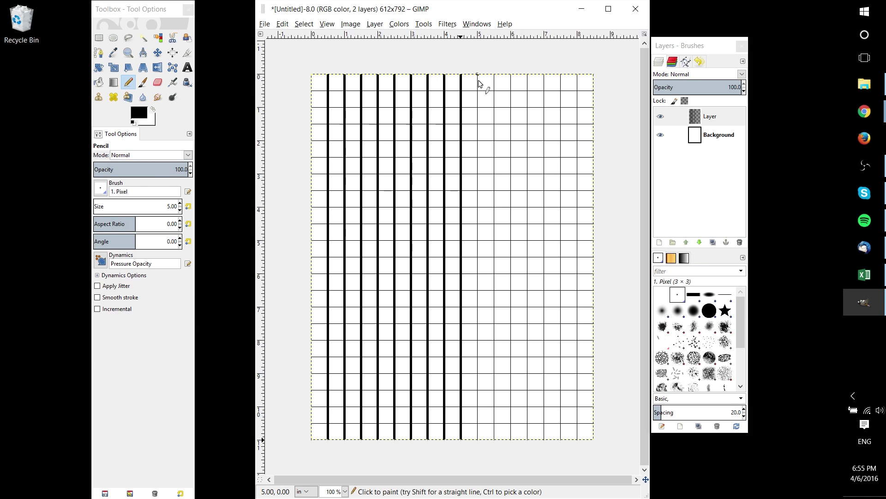
{"action": "left_click", "coordinate": [478, 438], "text": "shift"}
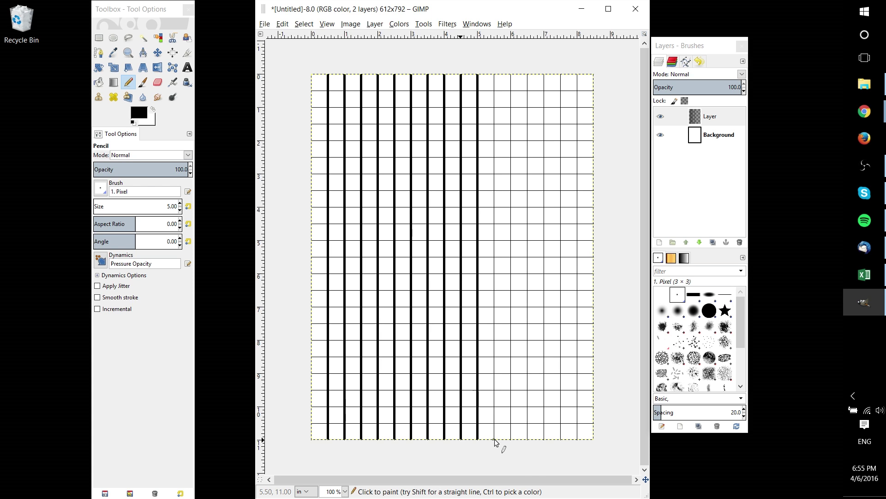
{"action": "left_click", "coordinate": [495, 442]}
{"action": "left_click", "coordinate": [494, 74], "text": "shift"}
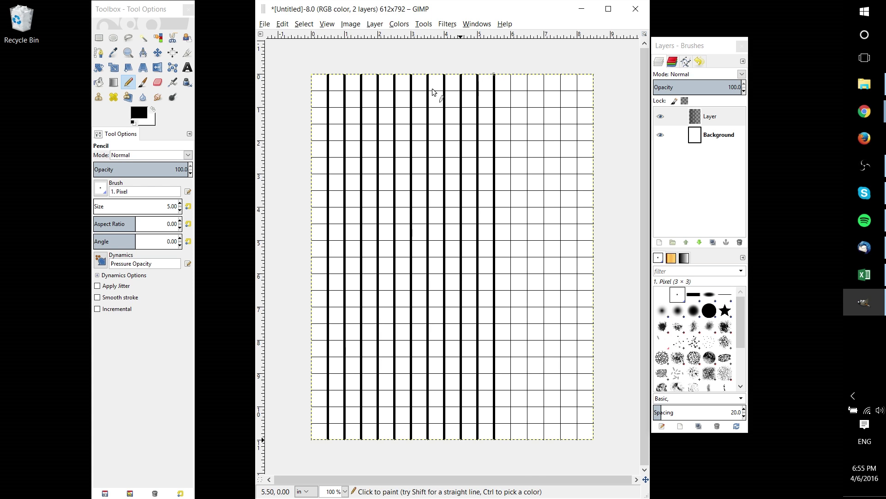
Step: Draw the top seven horizontal grid lines from the left edge to the right edge
{"action": "left_click", "coordinate": [311, 90]}
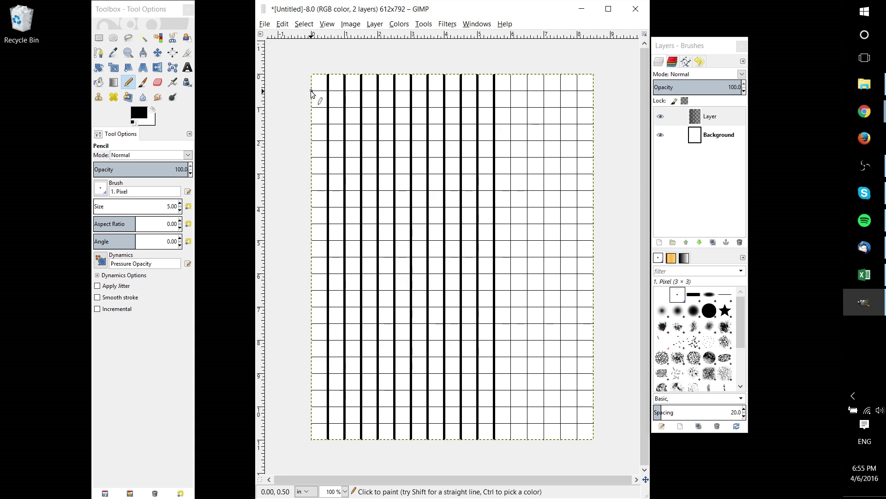
{"action": "left_click", "coordinate": [593, 91], "text": "shift"}
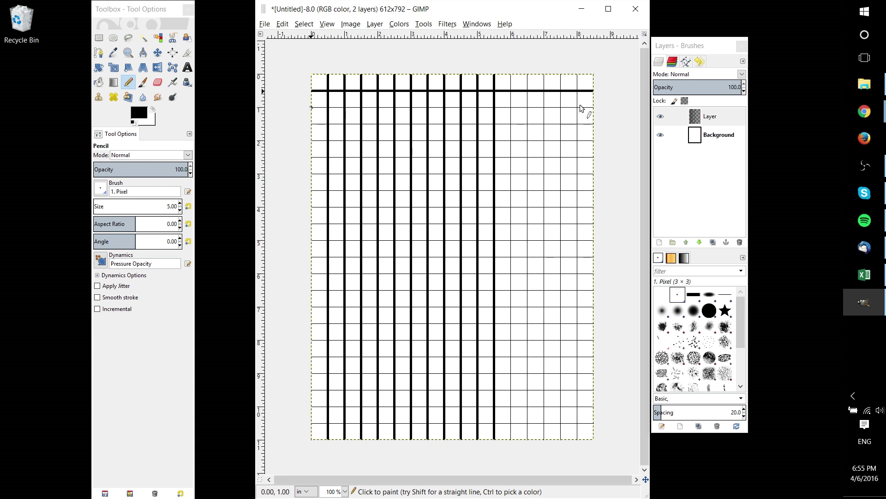
{"action": "left_click", "coordinate": [593, 107], "text": "shift"}
{"action": "left_click", "coordinate": [312, 124]}
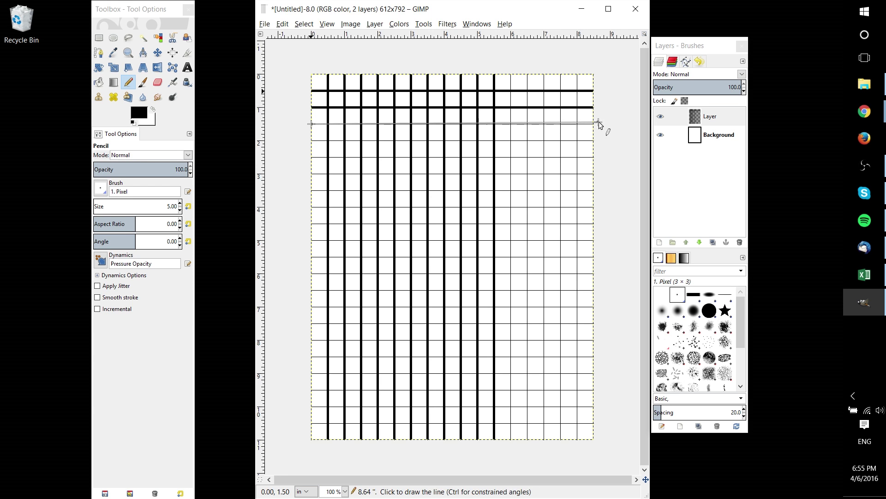
{"action": "left_click", "coordinate": [594, 124], "text": "shift"}
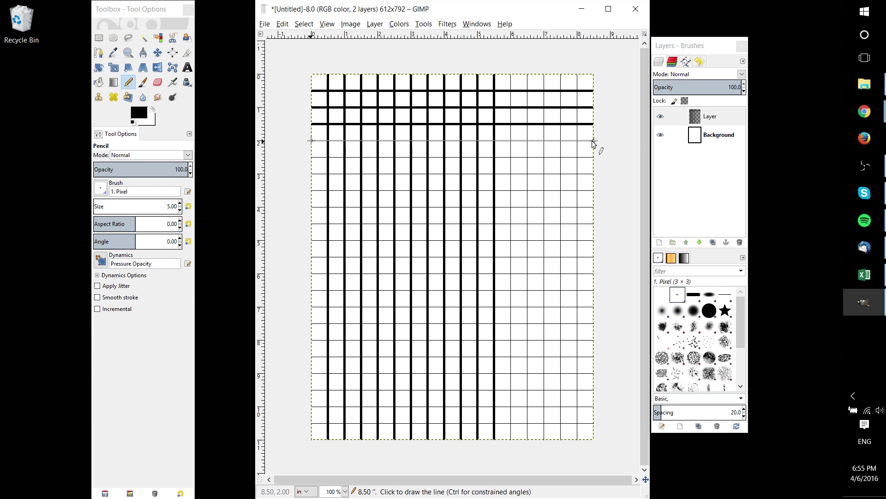
{"action": "left_click", "coordinate": [594, 140], "text": "shift"}
{"action": "left_click", "coordinate": [311, 157]}
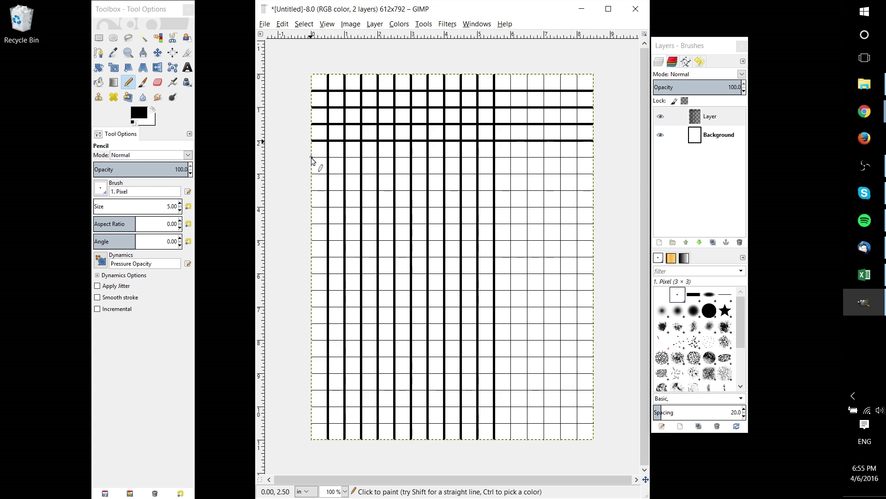
{"action": "left_click", "coordinate": [594, 157], "text": "shift"}
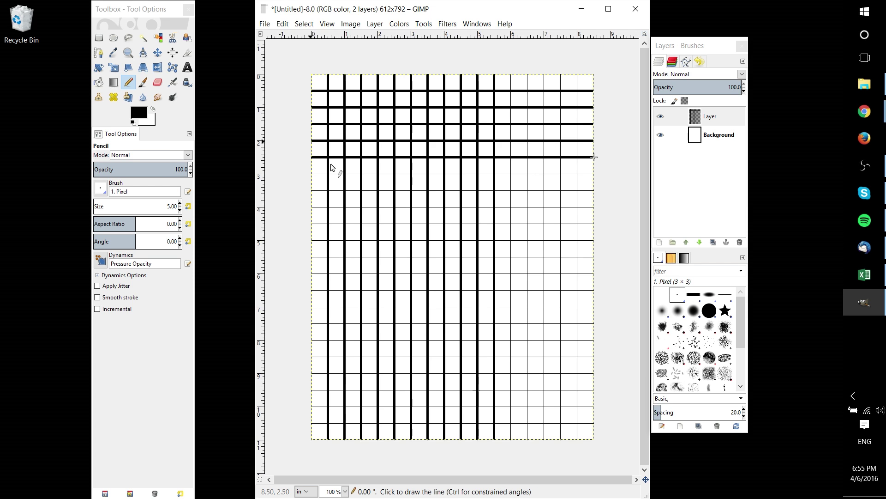
{"action": "left_click", "coordinate": [311, 174]}
{"action": "left_click", "coordinate": [594, 173], "text": "shift"}
{"action": "left_click", "coordinate": [311, 190]}
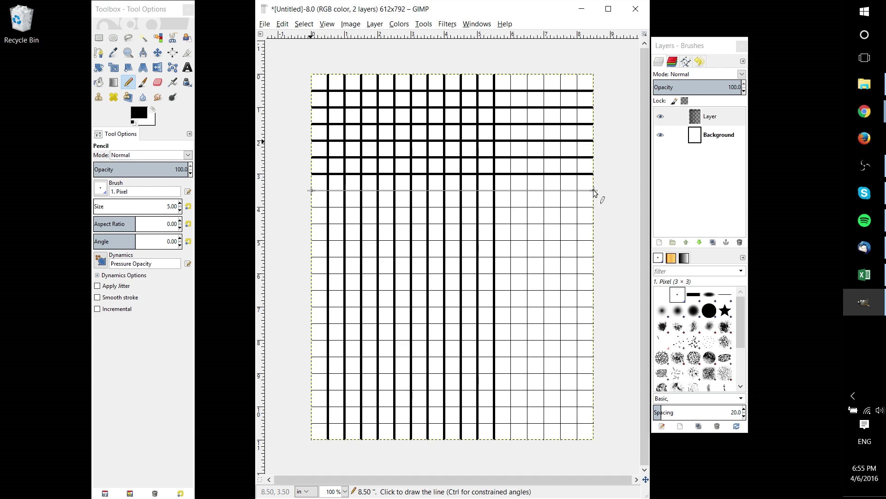
{"action": "left_click", "coordinate": [594, 190], "text": "shift"}
Step: Finish the remaining vertical grid lines on the right side of the page
{"action": "left_click", "coordinate": [511, 74], "text": "shift"}
{"action": "left_click", "coordinate": [527, 73], "text": "shift"}
{"action": "left_click", "coordinate": [544, 74], "text": "shift"}
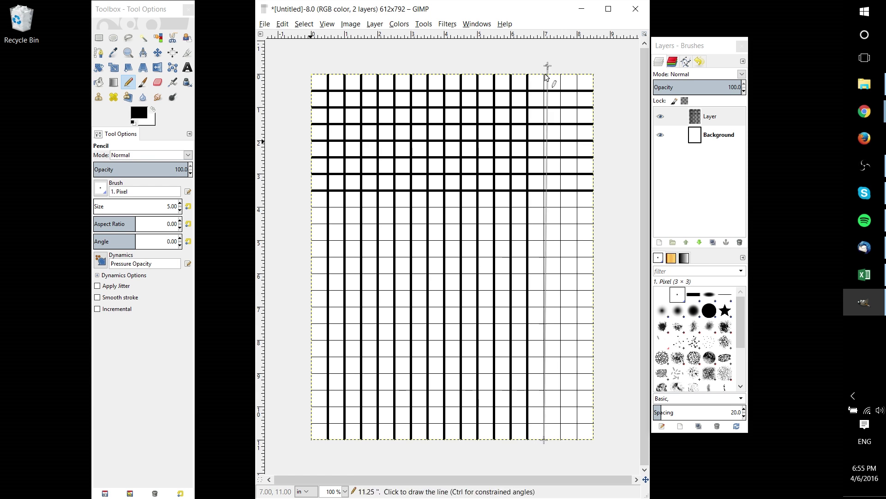
{"action": "left_click", "coordinate": [561, 74], "text": "shift"}
{"action": "left_click", "coordinate": [577, 74], "text": "shift"}
Step: Thicken the lower horizontal grid lines down the page, starting the last one
{"action": "left_click", "coordinate": [594, 207], "text": "shift"}
{"action": "left_click", "coordinate": [594, 224], "text": "shift"}
{"action": "left_click", "coordinate": [594, 240], "text": "shift"}
{"action": "left_click", "coordinate": [594, 273], "text": "shift"}
{"action": "left_click", "coordinate": [594, 290], "text": "shift"}
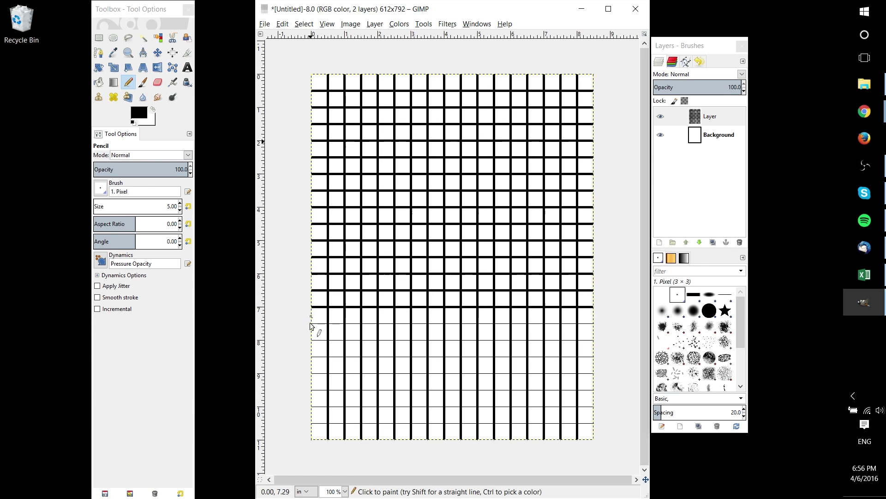
{"action": "left_click", "coordinate": [594, 307], "text": "shift"}
{"action": "left_click", "coordinate": [594, 323], "text": "shift"}
{"action": "left_click", "coordinate": [594, 339], "text": "shift"}
{"action": "left_click", "coordinate": [594, 356], "text": "shift"}
{"action": "left_click", "coordinate": [594, 373], "text": "shift"}
{"action": "left_click", "coordinate": [594, 390], "text": "shift"}
{"action": "left_click", "coordinate": [312, 423]}
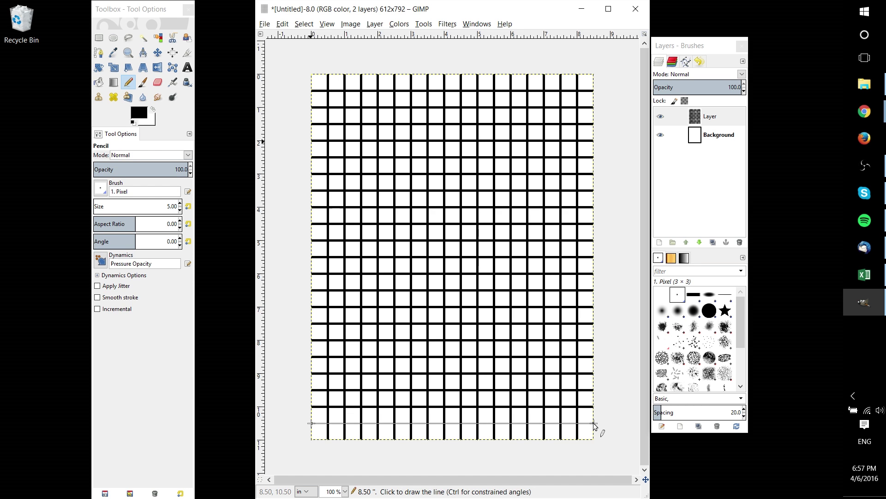
Step: Finish the bottom horizontal line to complete the thick black grid
{"action": "left_click", "coordinate": [594, 423], "text": "shift"}
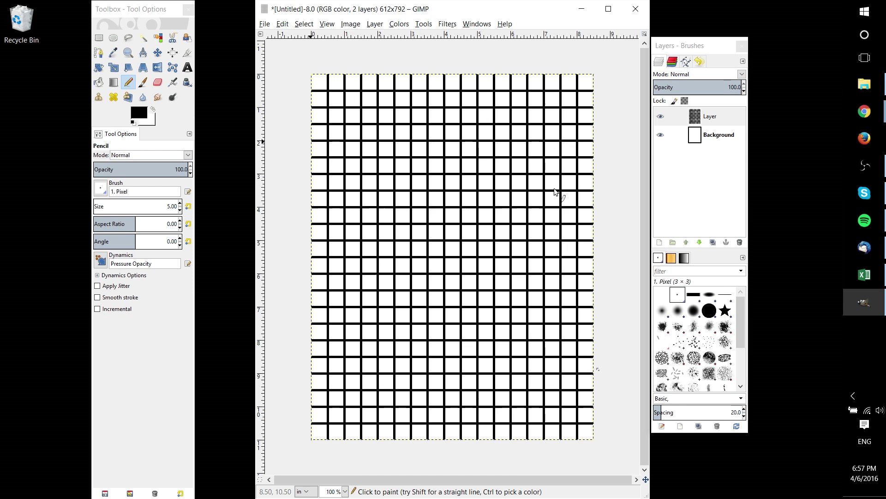
{"action": "left_click_drag", "start_coordinate": [362, 11], "coordinate": [412, 11]}
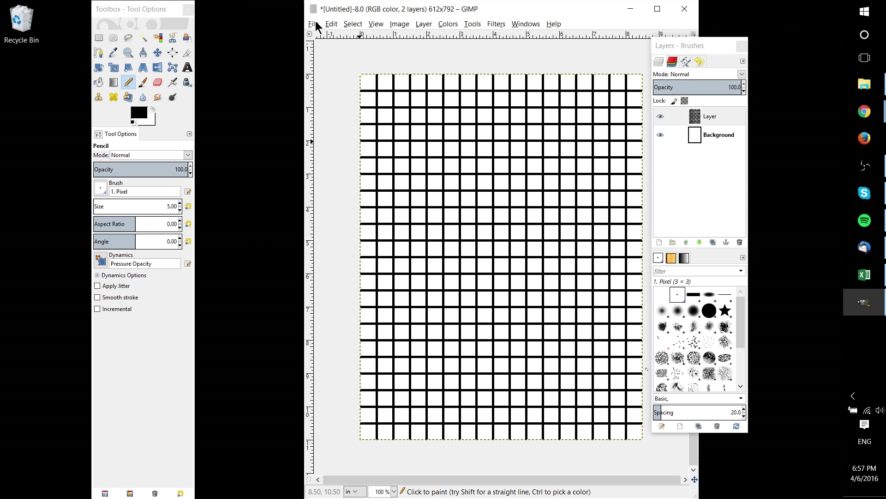
{"action": "left_click_drag", "start_coordinate": [376, 15], "coordinate": [304, 15]}
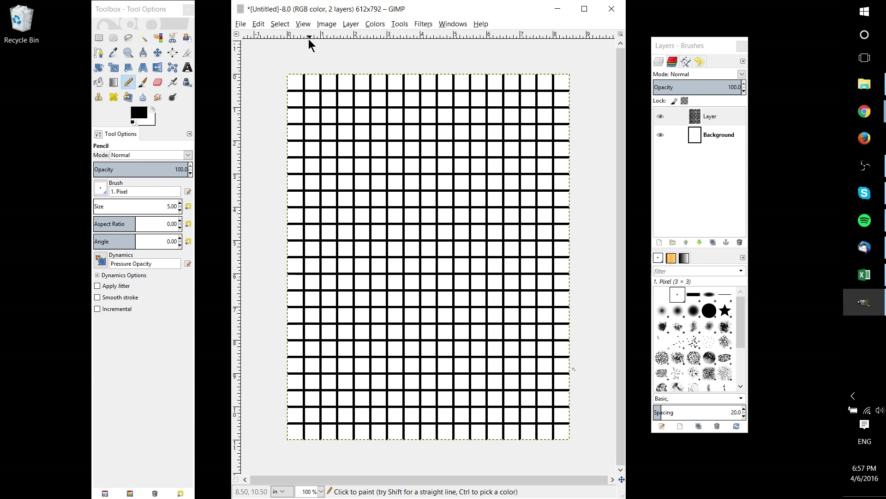
{"action": "left_click", "coordinate": [240, 24]}
{"action": "left_click", "coordinate": [243, 35]}
{"action": "left_click", "coordinate": [400, 188]}
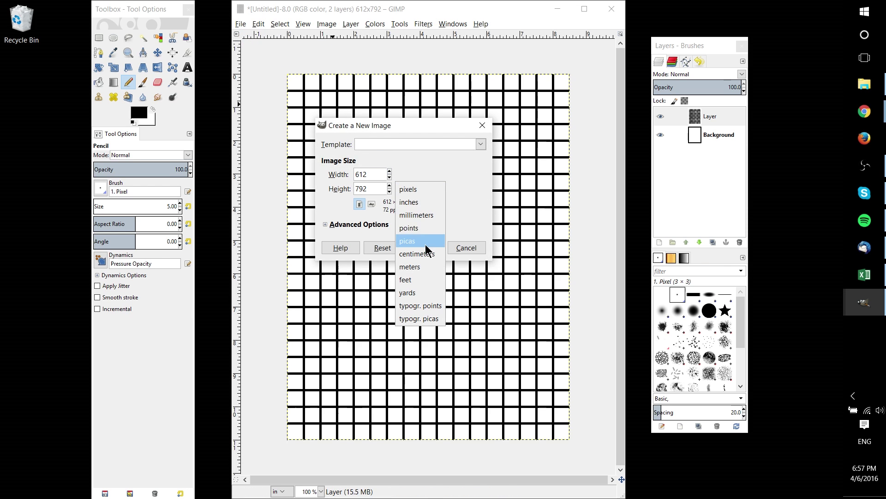
{"action": "left_click", "coordinate": [425, 202]}
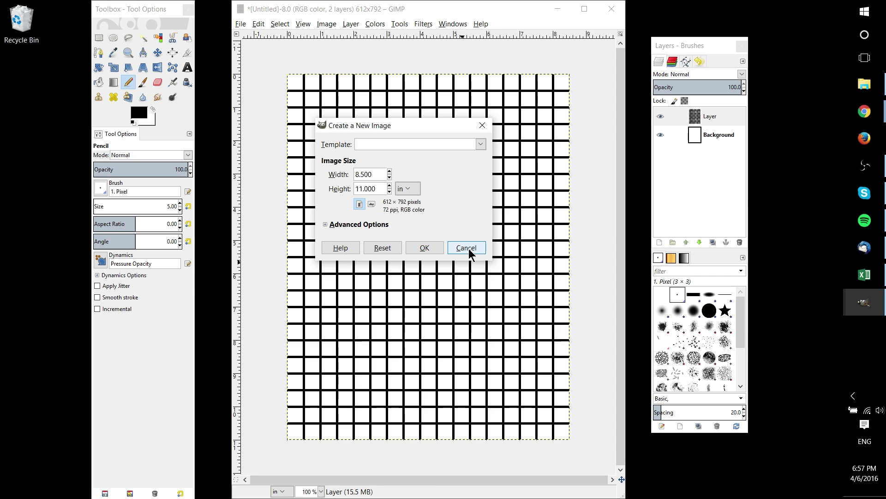
{"action": "left_click", "coordinate": [466, 248]}
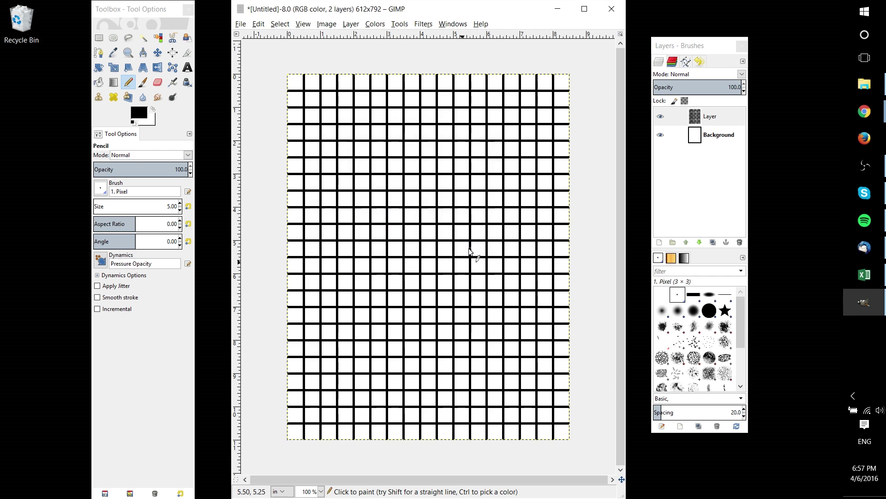
Step: Toggle the Background layer's visibility, leaving the white background hidden to reveal transparency
{"action": "left_click", "coordinate": [660, 136]}
{"action": "left_click", "coordinate": [660, 135]}
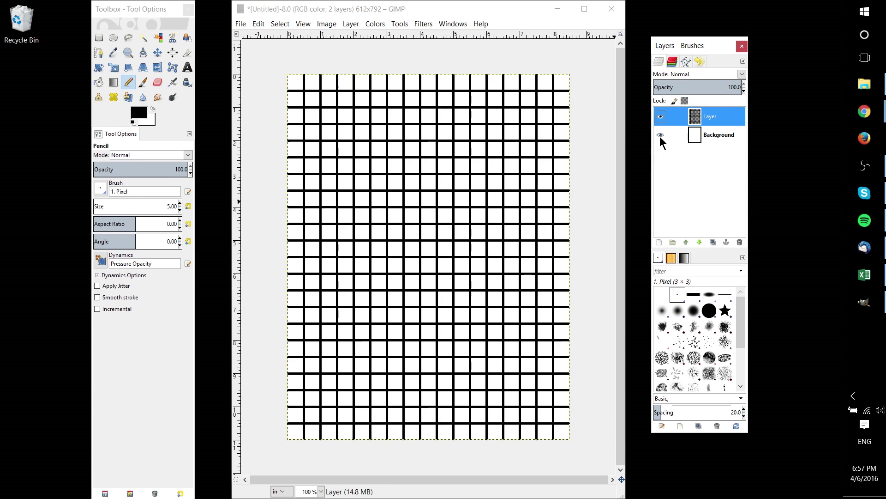
{"action": "left_click", "coordinate": [660, 137]}
{"action": "left_click", "coordinate": [660, 136]}
{"action": "left_click", "coordinate": [657, 138]}
{"action": "left_click", "coordinate": [660, 136]}
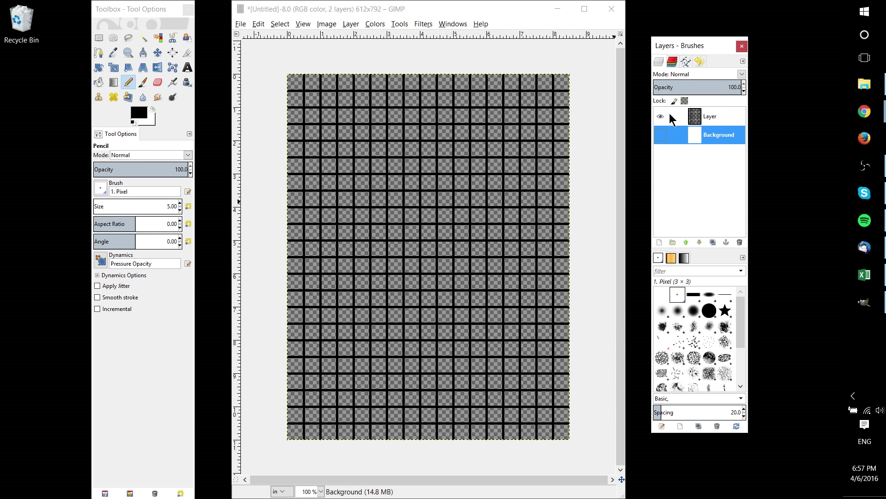
{"action": "left_click", "coordinate": [706, 118]}
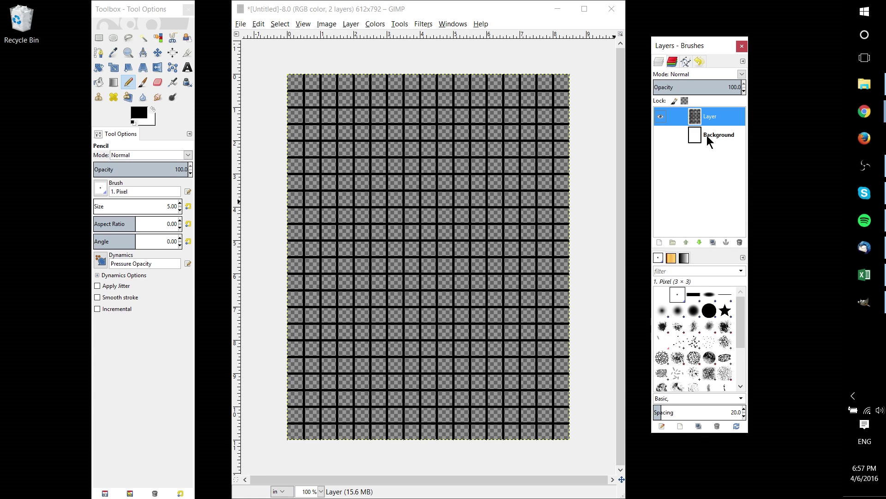
{"action": "left_click", "coordinate": [707, 134]}
{"action": "left_click", "coordinate": [660, 135]}
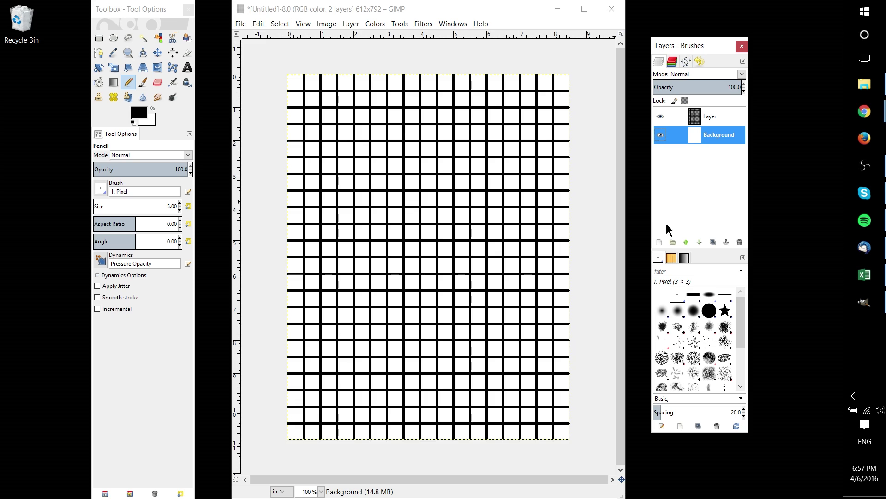
{"action": "left_click", "coordinate": [660, 135]}
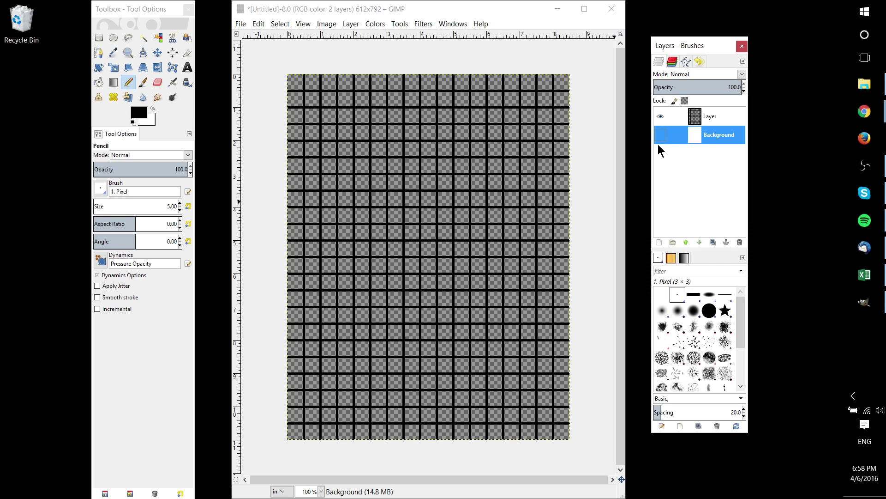